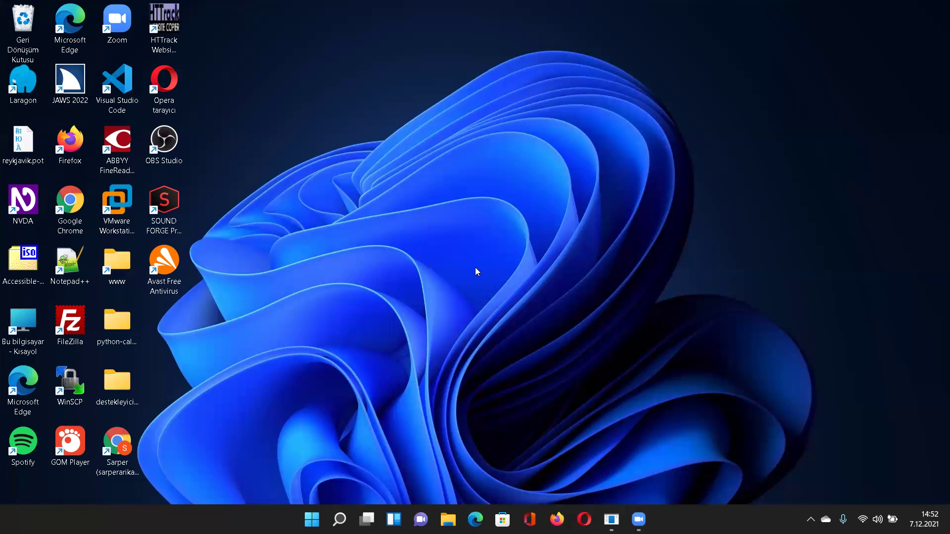
Open NVDA's preferences (Tercihler) and look through the available entries, from Ayarlar to Cloud Vision ayarları.
{"action": "key", "text": "Tab"}
{"action": "key", "text": "Insert+n"}
{"action": "key", "text": "Down"}
{"action": "key", "text": "Right"}
{"action": "key", "text": "Down"}
{"action": "key", "text": "Down"}
{"action": "key", "text": "Down"}
{"action": "key", "text": "Down"}
{"action": "key", "text": "Down"}
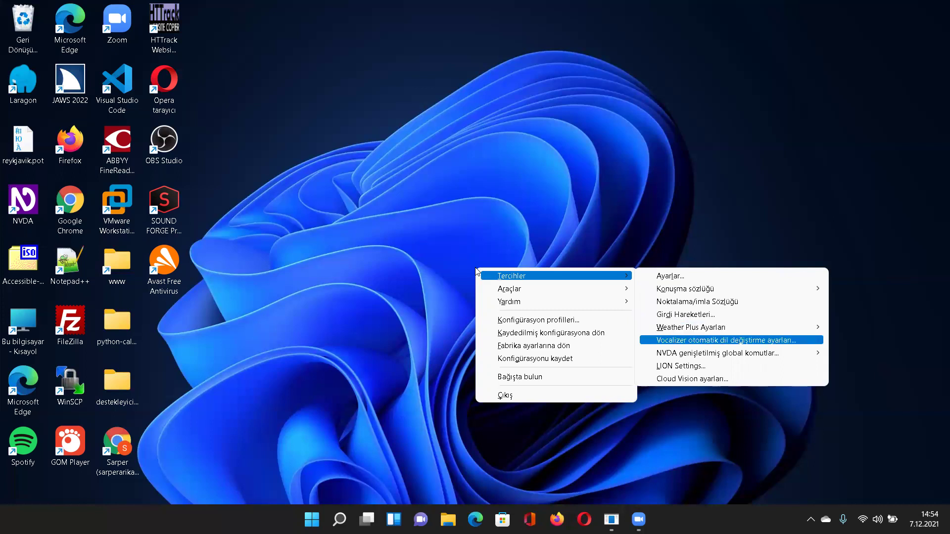
{"action": "key", "text": "Down"}
{"action": "key", "text": "Down"}
{"action": "key", "text": "Down"}
{"action": "key", "text": "Up"}
{"action": "key", "text": "Down"}
{"action": "key", "text": "Down"}
{"action": "key", "text": "Down"}
{"action": "key", "text": "Down"}
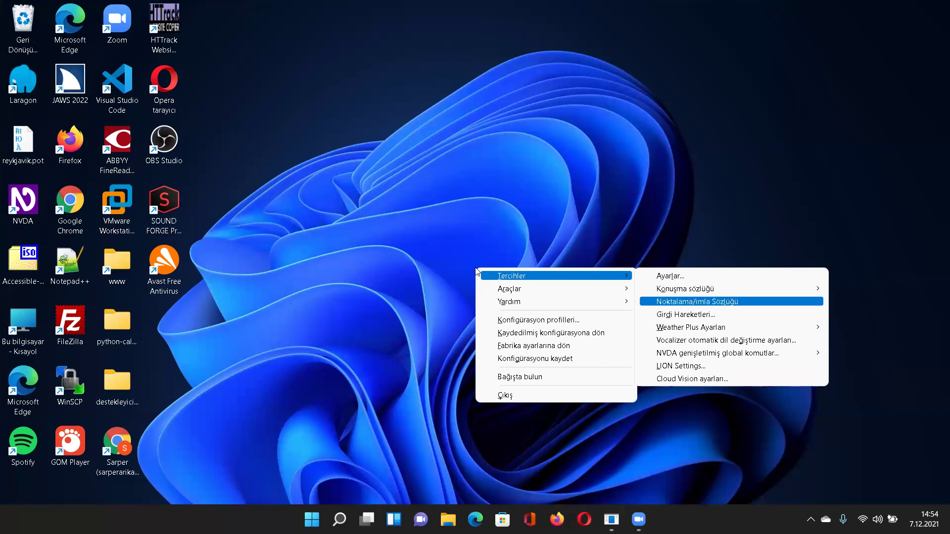
Open NVDA's Girdi Hareketleri dialog from the preferences.
{"action": "key", "text": "Down"}
{"action": "key", "text": "Down"}
{"action": "key", "text": "Up"}
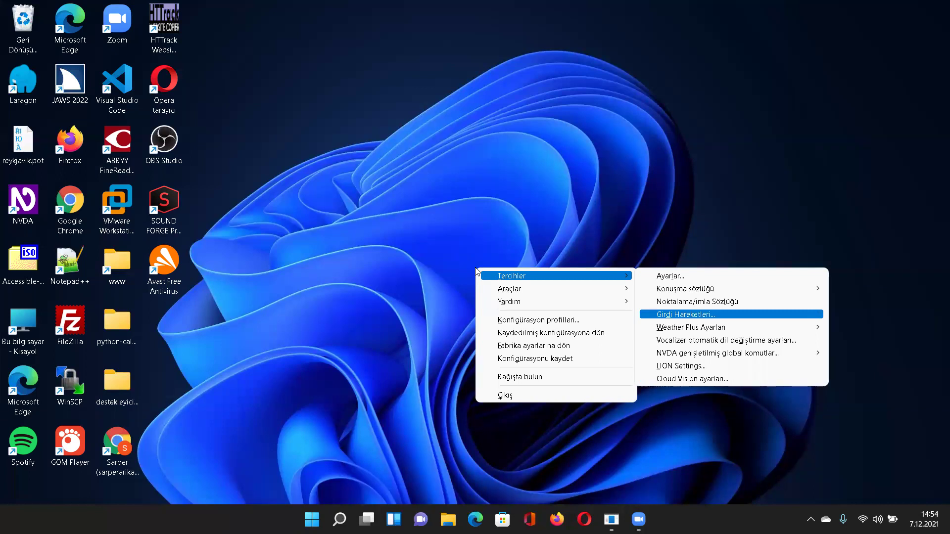
{"action": "key", "text": "Return"}
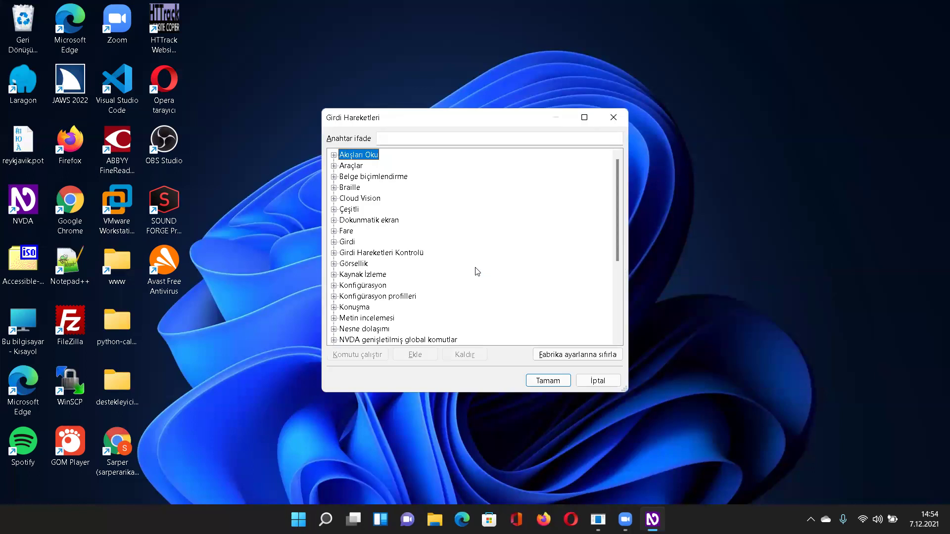
Under Nesne dolaşımı, examine the gestures assigned to the command starting "Bir kez basıldığında odağı nesne sunucusunun konumuna", then close the dialog without changes.
{"action": "key", "text": "n"}
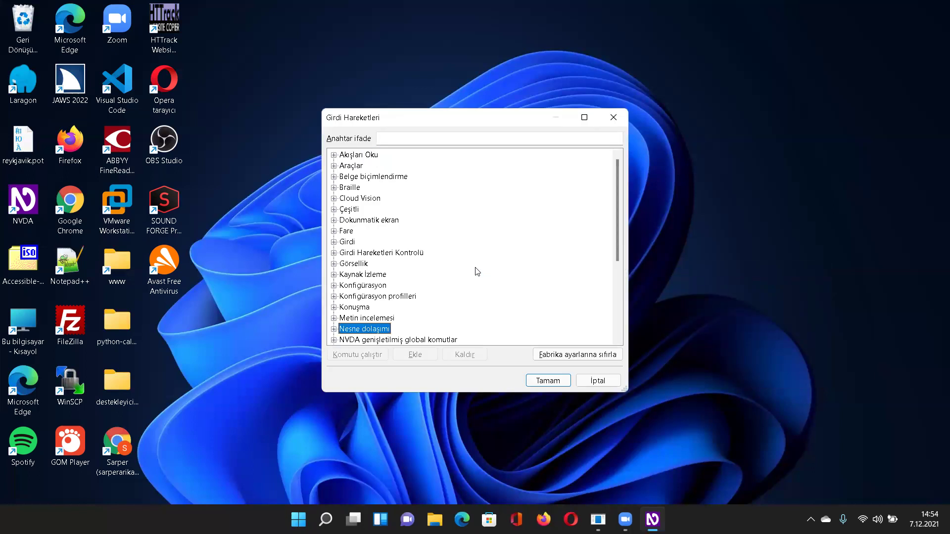
{"action": "key", "text": "Right"}
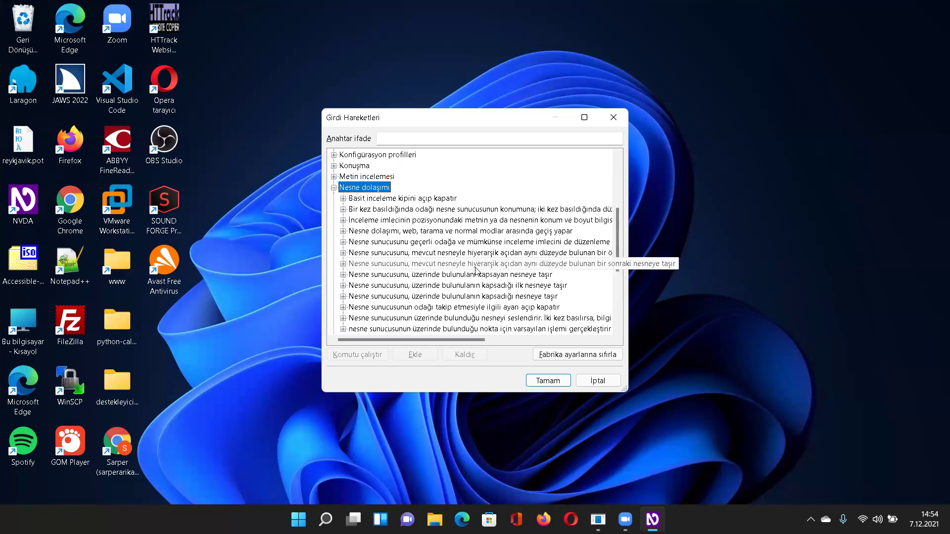
{"action": "key", "text": "Down"}
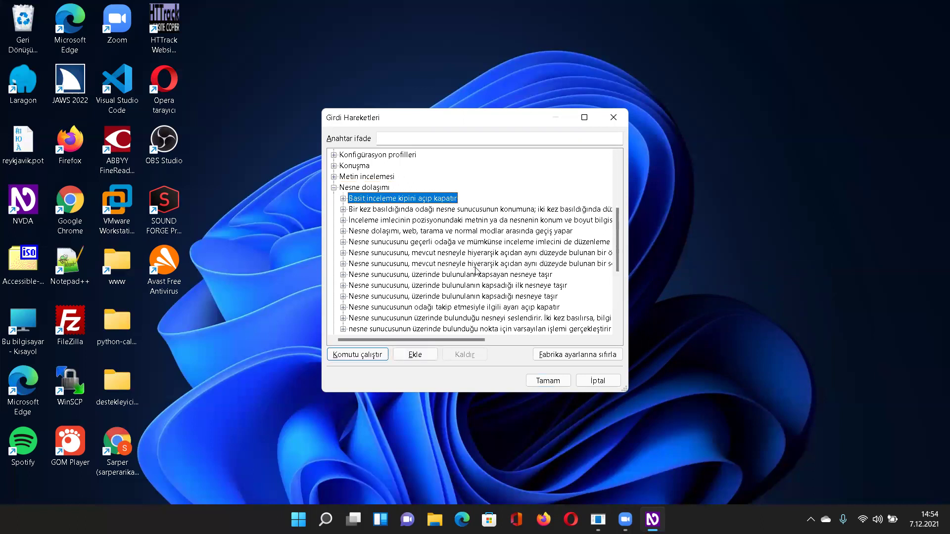
{"action": "key", "text": "Down"}
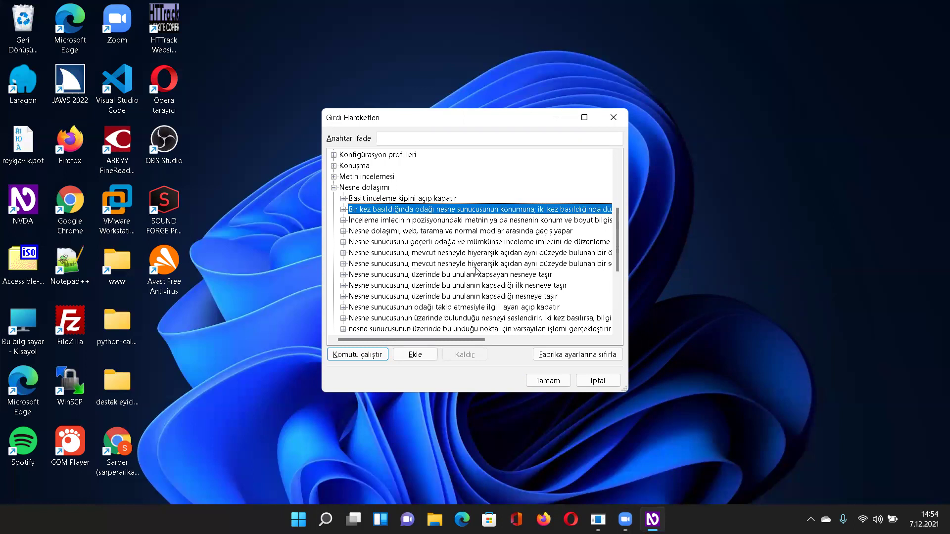
{"action": "key", "text": "Right"}
{"action": "key", "text": "Down"}
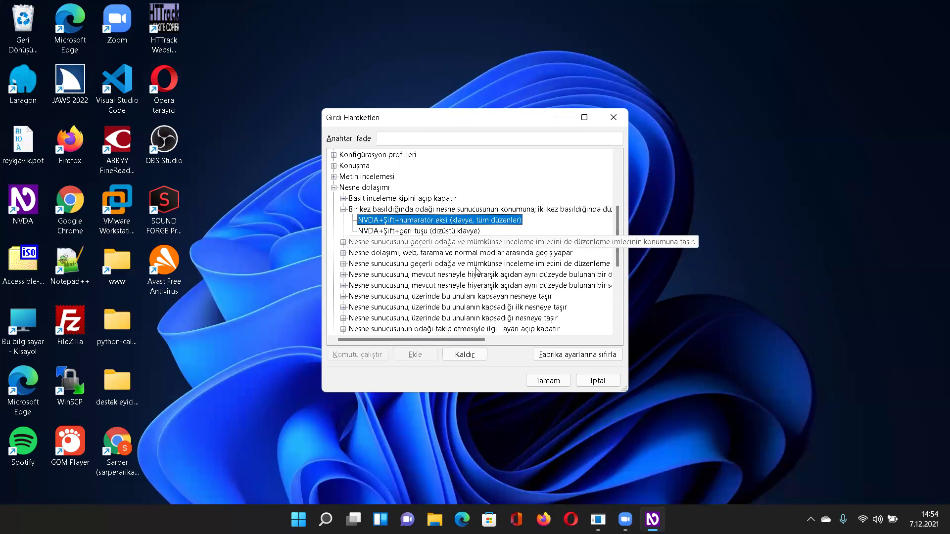
{"action": "key", "text": "Down"}
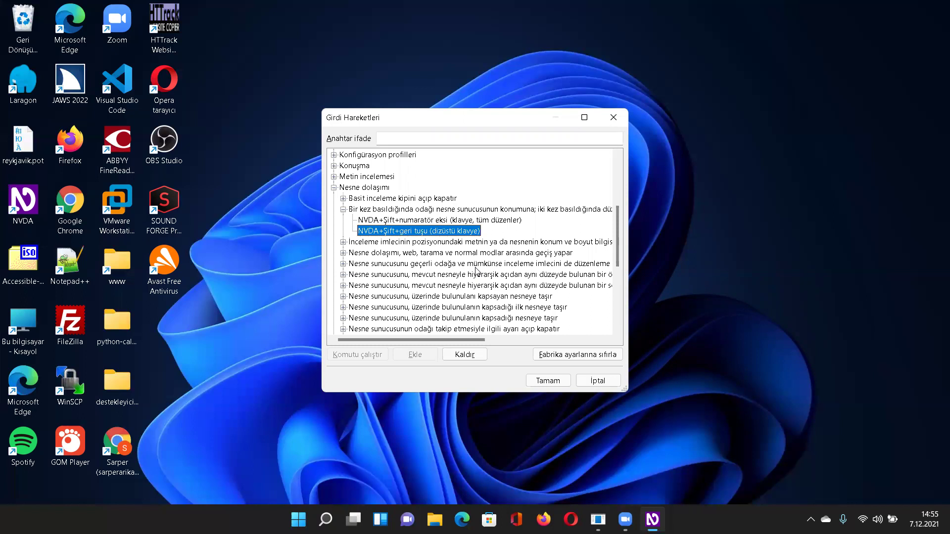
{"action": "key", "text": "Escape"}
Switch to Zoom's Toplantı Kontrolleri window.
{"action": "key", "text": "alt+Tab"}
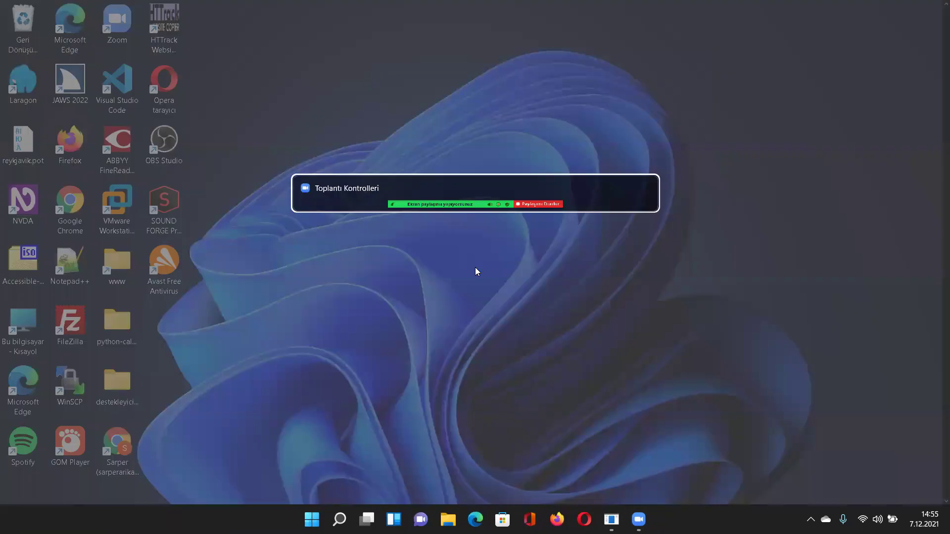